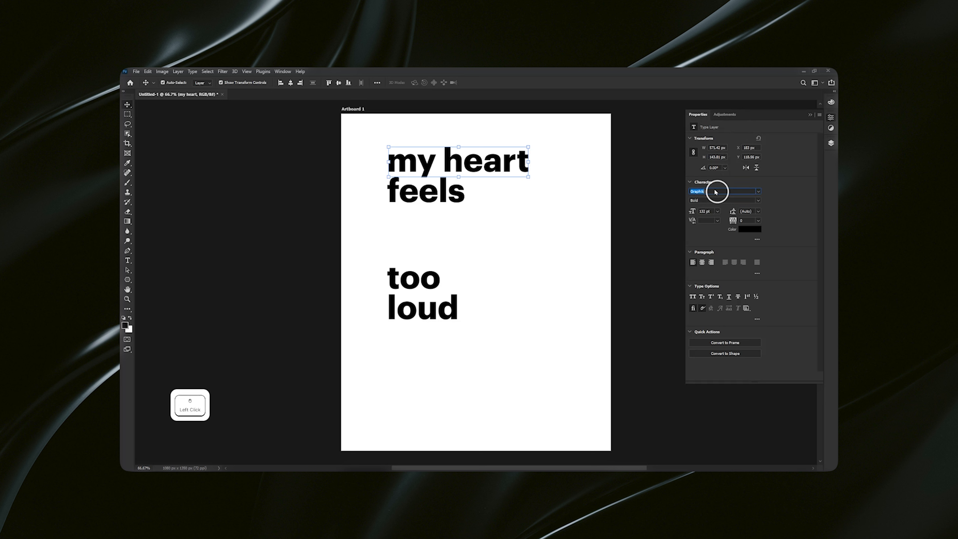
Change the "my heart" text to the Instrument Serif Italic font
text(inst)
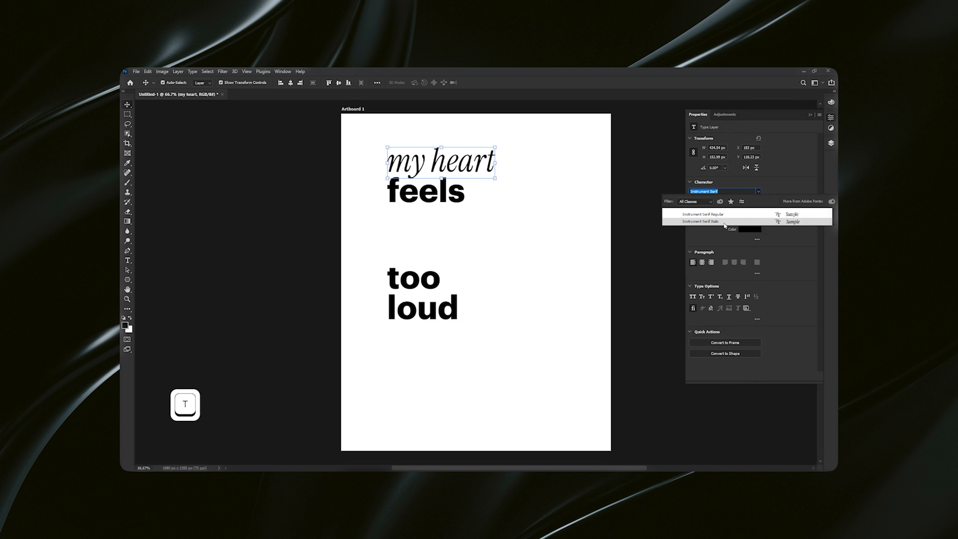
click(709, 222)
Set "feels" in all caps and scale it to match the width of "my heart" above it
click(440, 195)
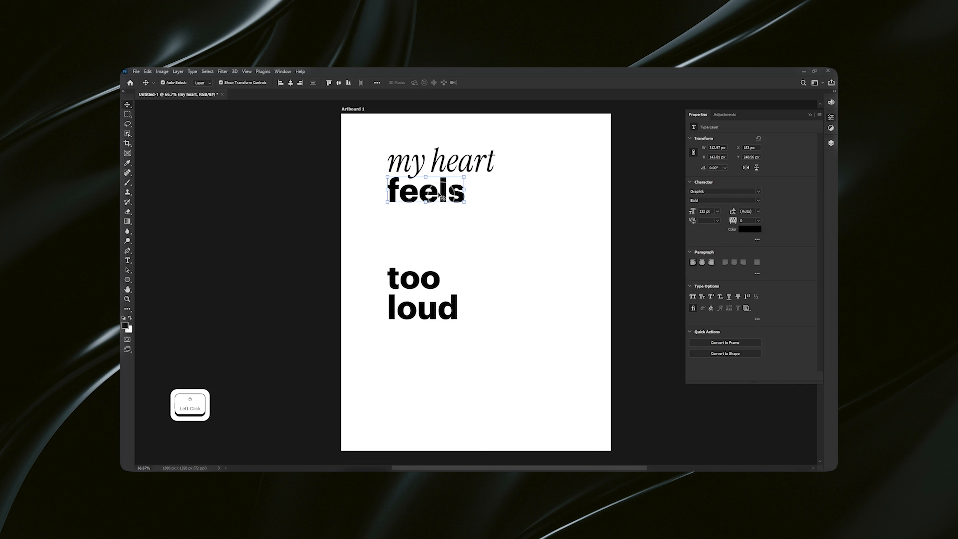
scroll(780, 238, down, 1)
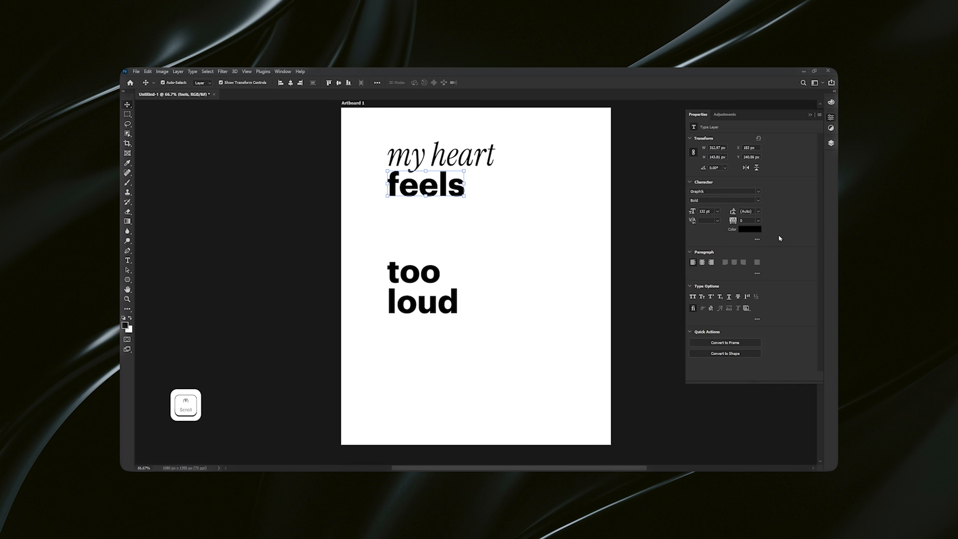
click(692, 297)
drag(488, 185, 496, 185)
click(490, 83)
Set "too" in Instrument Serif Italic and put "loud" in all caps at 144 pt
click(435, 274)
click(695, 214)
click(459, 302)
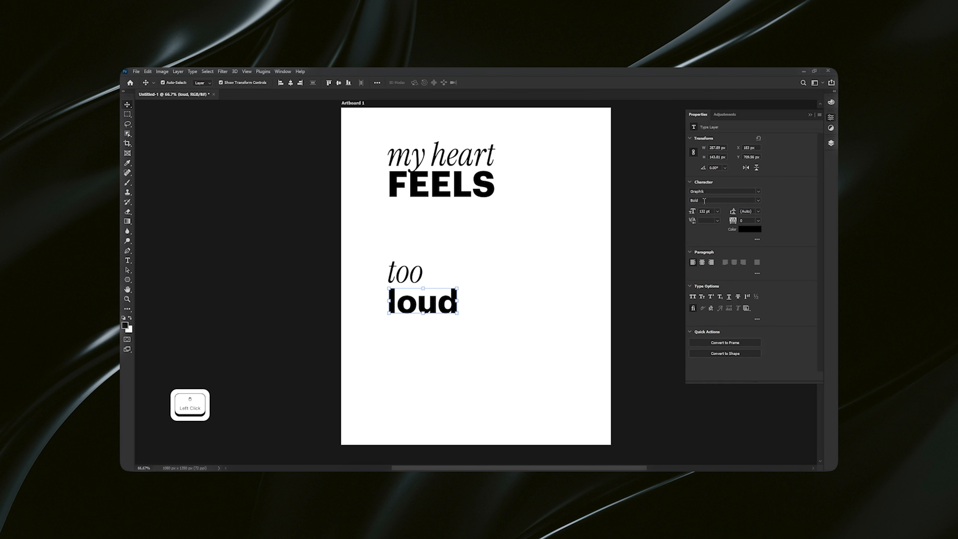
click(692, 297)
click(690, 211)
text(144)
key(Return)
Move "too" so its end lines up with the right edge of "LOUD" below it
click(637, 387)
drag(411, 277, 482, 279)
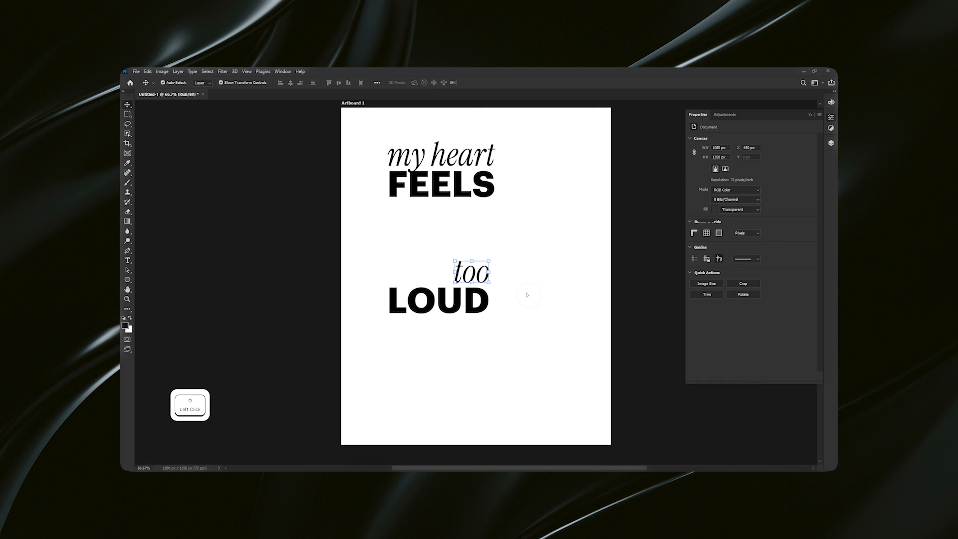
click(385, 203)
Arrange "my heart FEELS" in the artboard's upper-left corner and "too LOUD" in its lower-right corner
drag(378, 263, 582, 415)
click(378, 156)
drag(417, 184, 423, 197)
click(468, 285)
drag(570, 392, 570, 385)
drag(380, 134, 410, 168)
drag(468, 188, 461, 188)
Add a Threshold adjustment layer above the heart image and raise its level until a white heart stands out against black
click(470, 211)
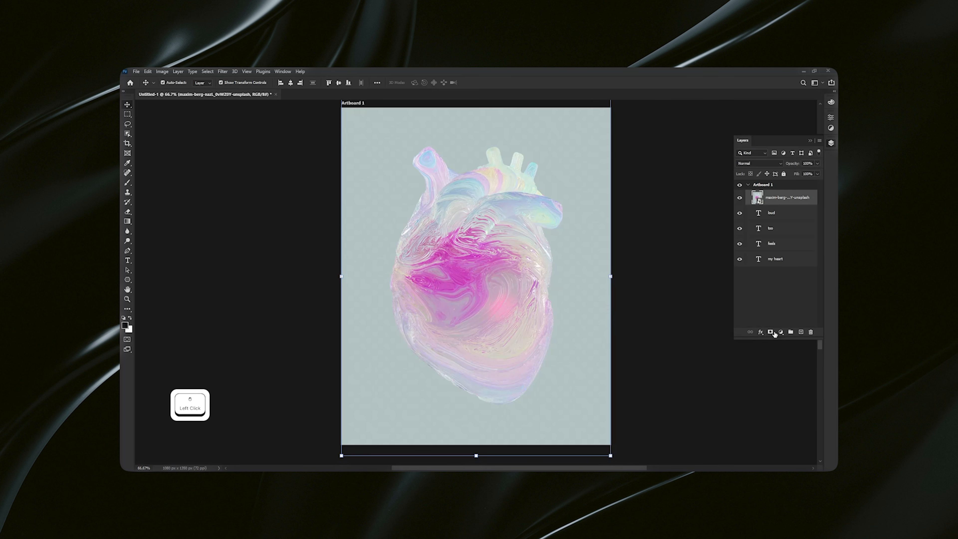
click(781, 333)
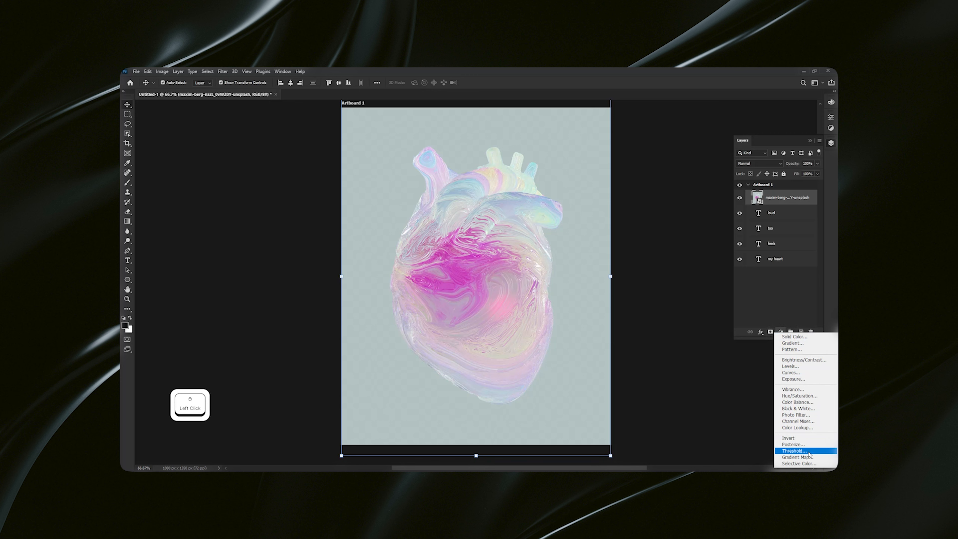
click(794, 451)
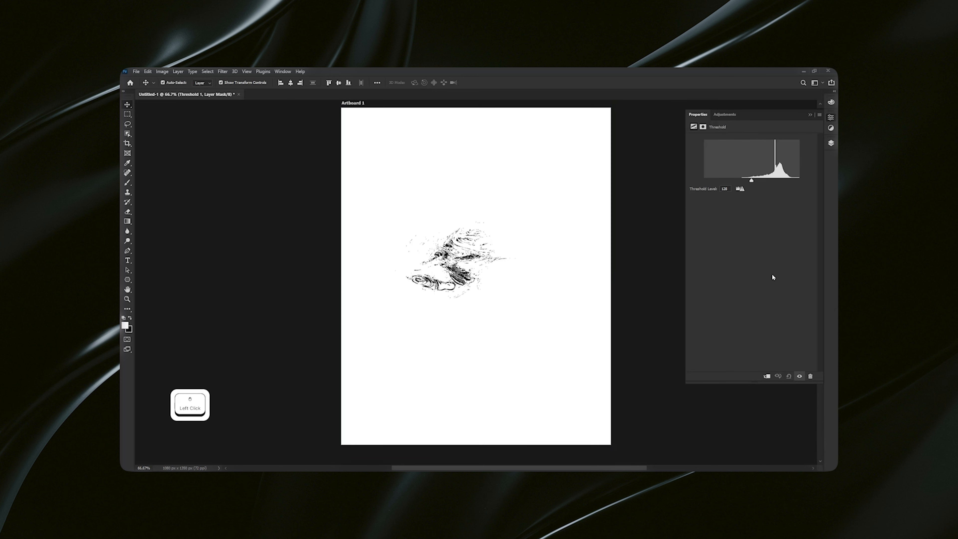
drag(751, 182, 778, 185)
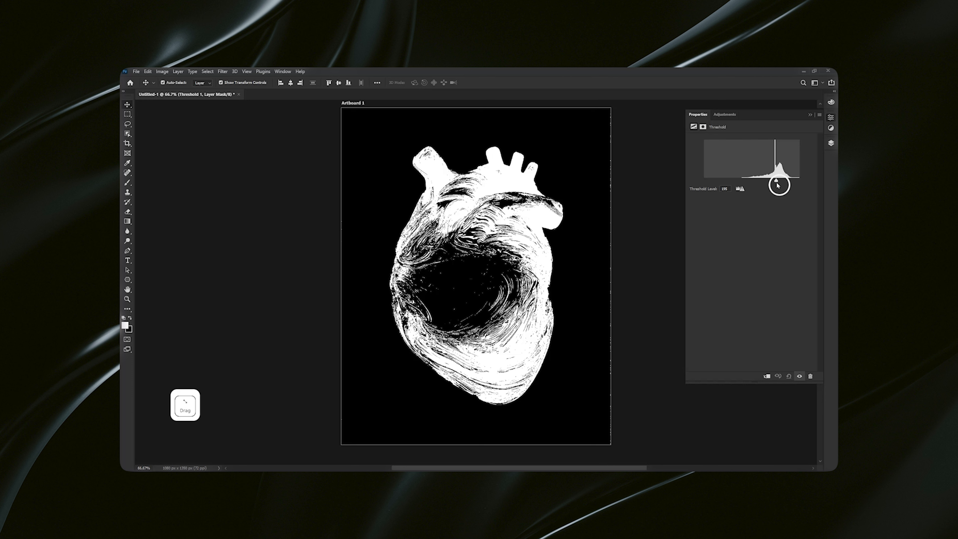
Apply a Gaussian Blur with a 2-pixel radius to the heart image layer
click(831, 143)
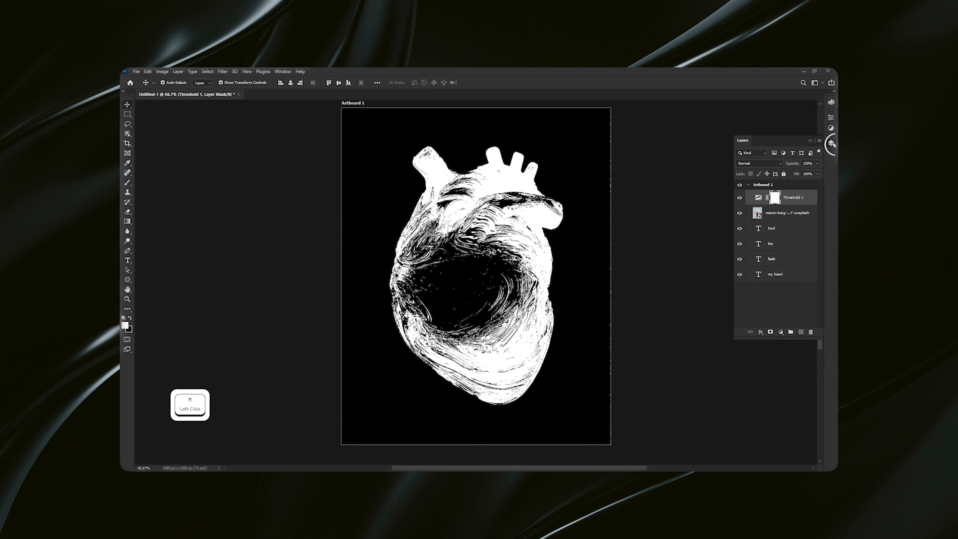
click(791, 214)
click(222, 71)
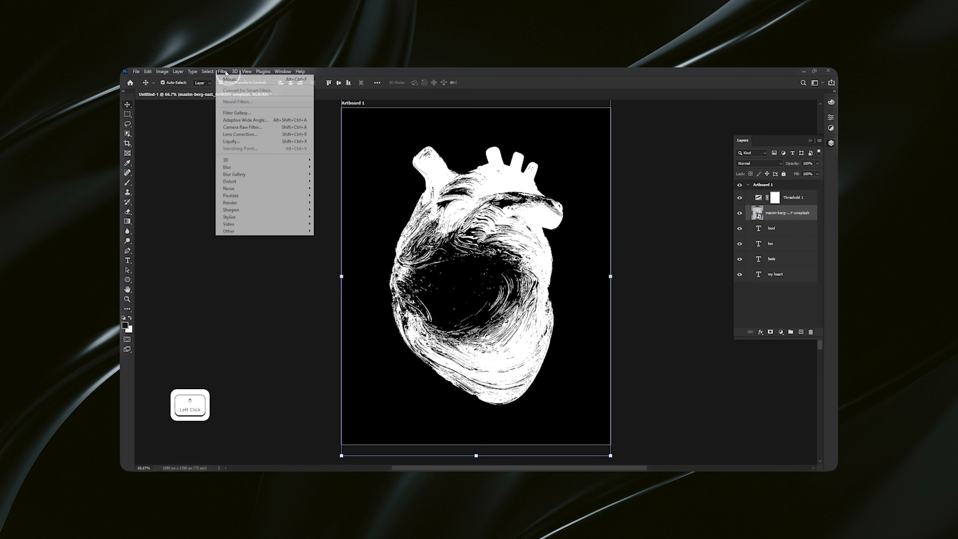
mouse_move(240, 171)
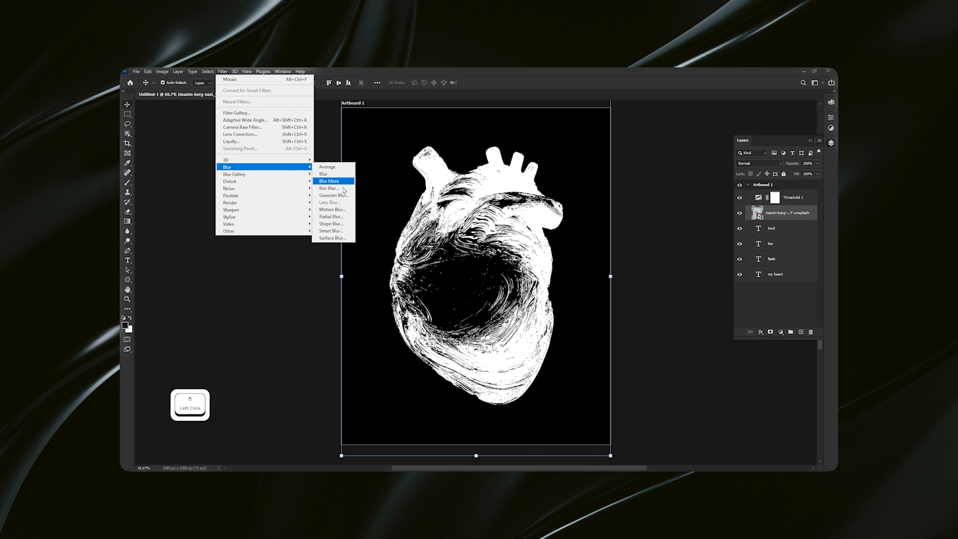
click(334, 195)
drag(480, 154, 646, 173)
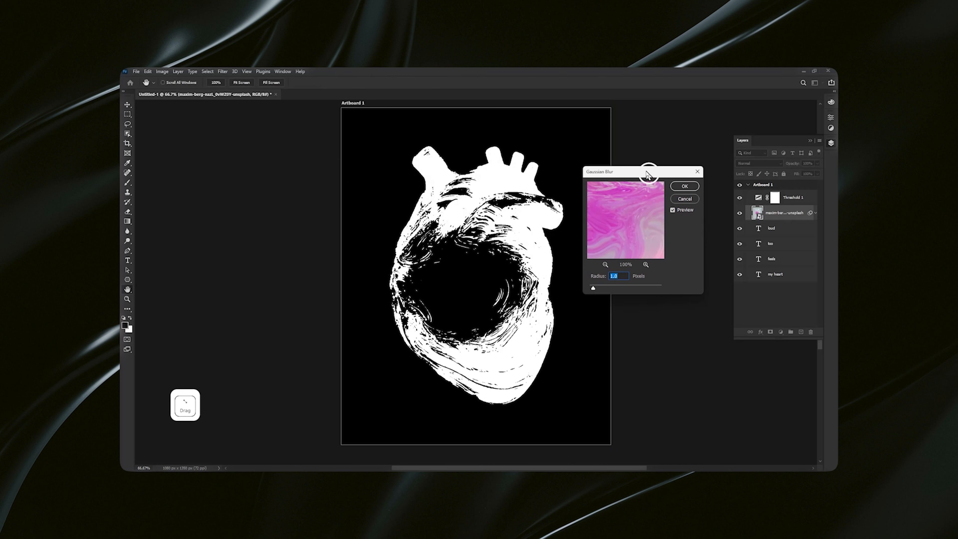
drag(592, 288, 600, 289)
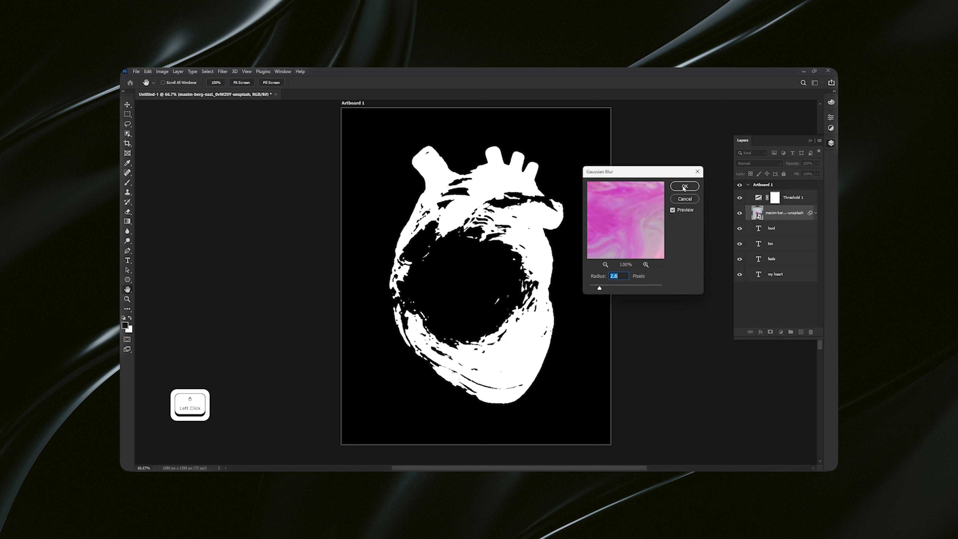
text(2)
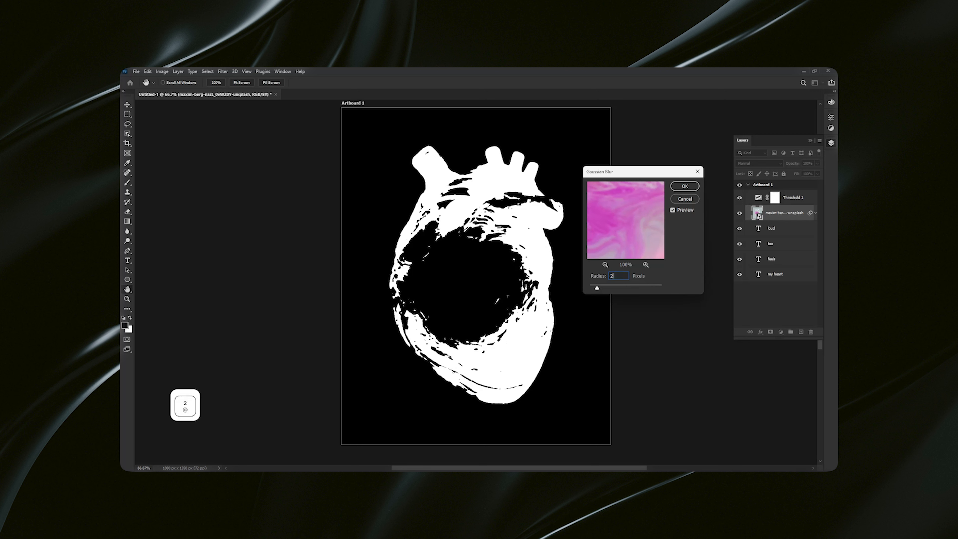
click(683, 187)
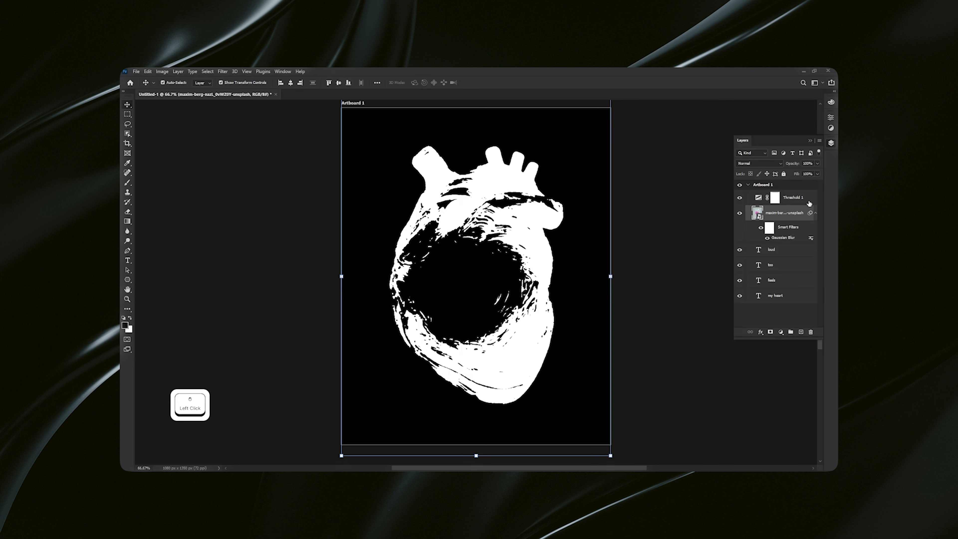
Add uniform noise with an amount of 5% to the heart image layer
click(223, 71)
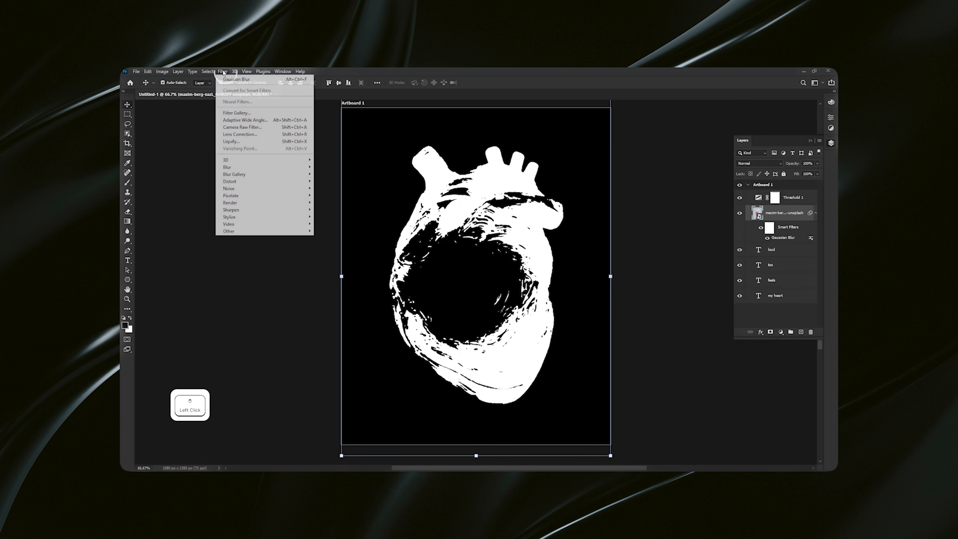
mouse_move(272, 183)
click(331, 190)
drag(472, 139, 677, 209)
mouse_move(644, 329)
mouse_down()
mouse_move(628, 327)
mouse_move(636, 329)
mouse_up()
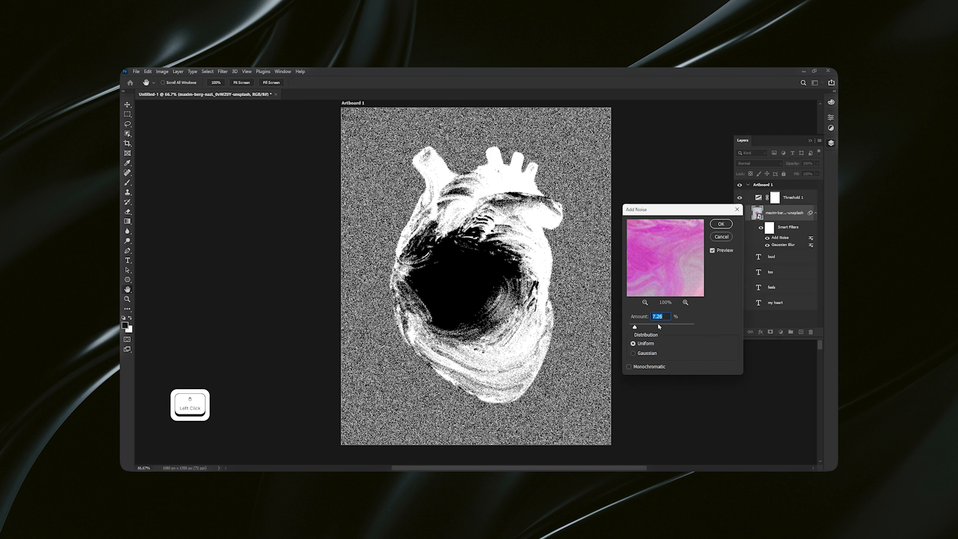
text(5)
click(721, 223)
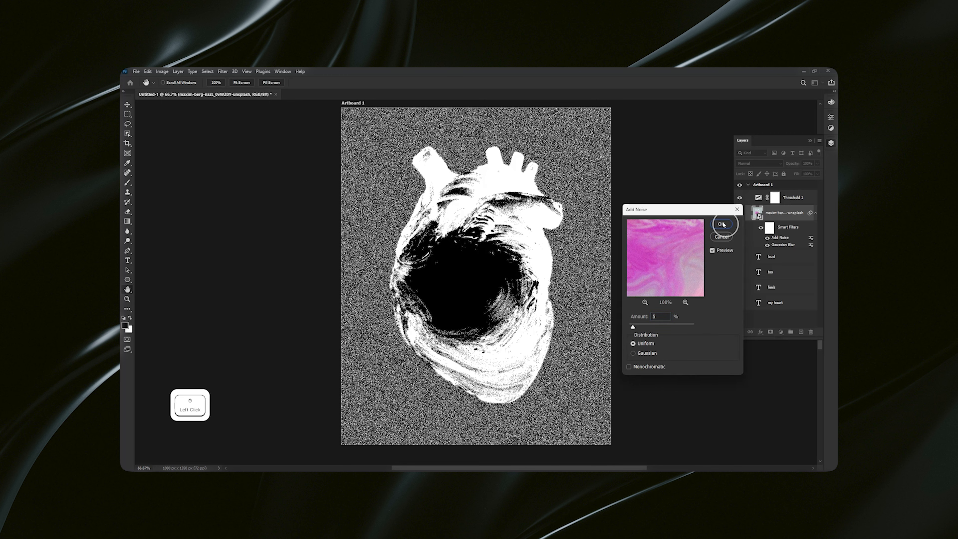
Lower the Threshold adjustment's level until only the heart's dark centre is left in black
double_click(758, 197)
mouse_move(772, 180)
mouse_down()
mouse_move(784, 184)
mouse_move(762, 189)
mouse_move(777, 183)
mouse_move(767, 184)
mouse_up()
click(831, 144)
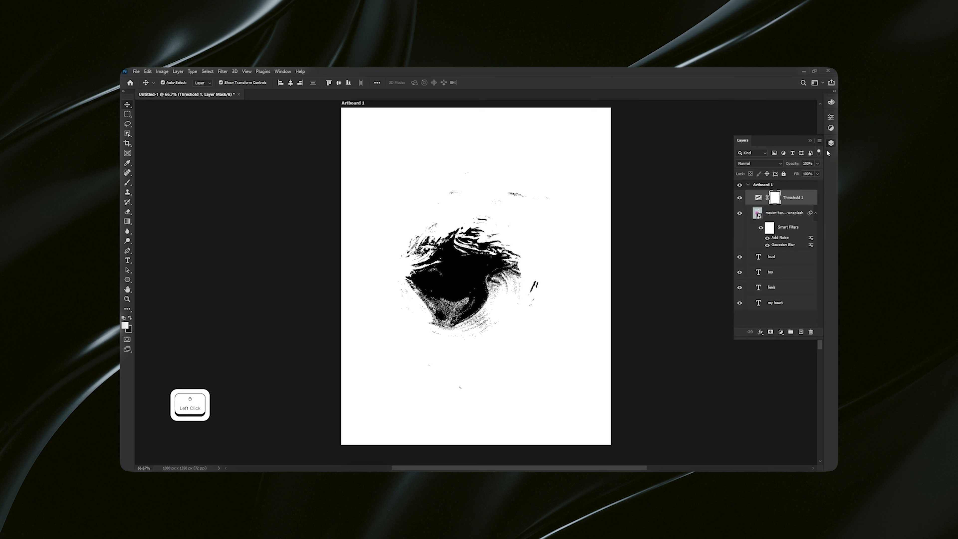
click(797, 217)
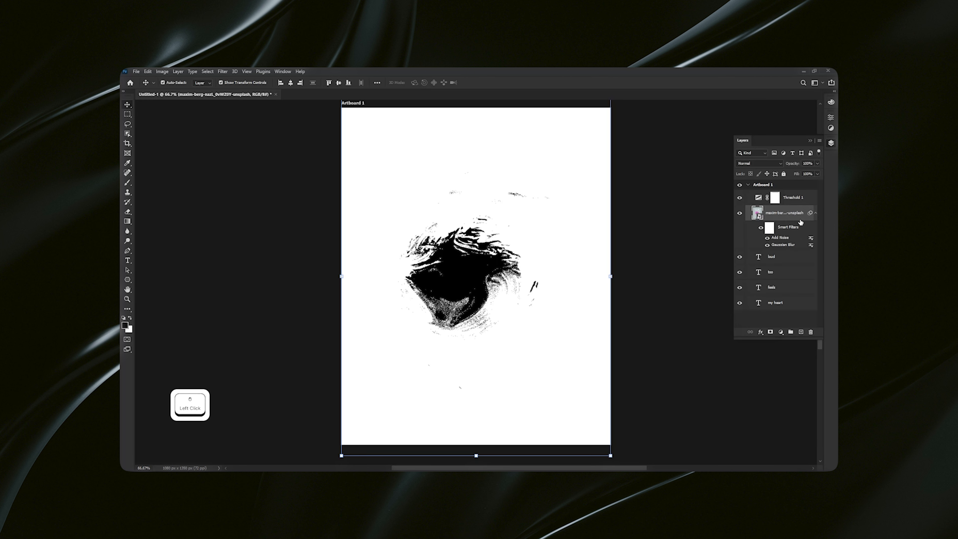
double_click(800, 220)
mouse_move(631, 339)
mouse_down()
mouse_move(669, 338)
mouse_move(630, 339)
mouse_up()
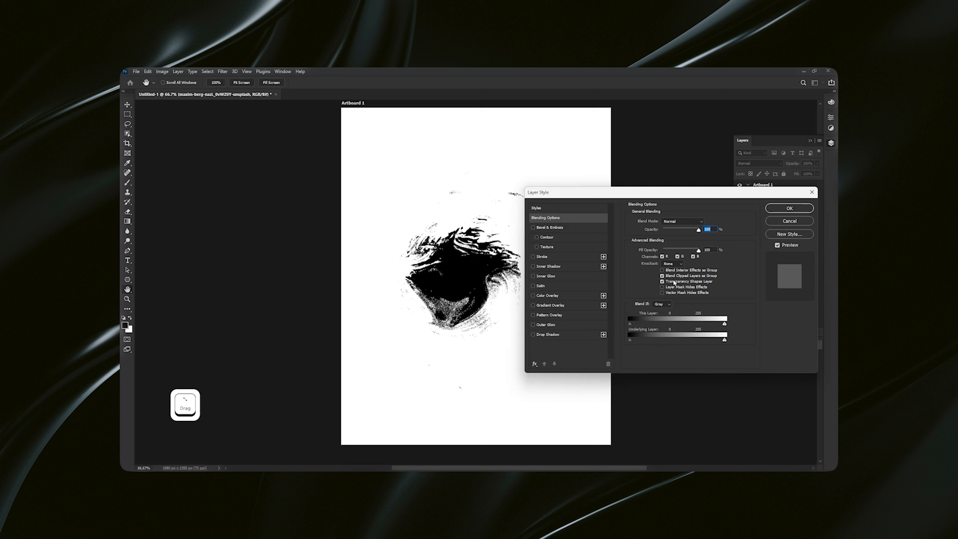
click(783, 220)
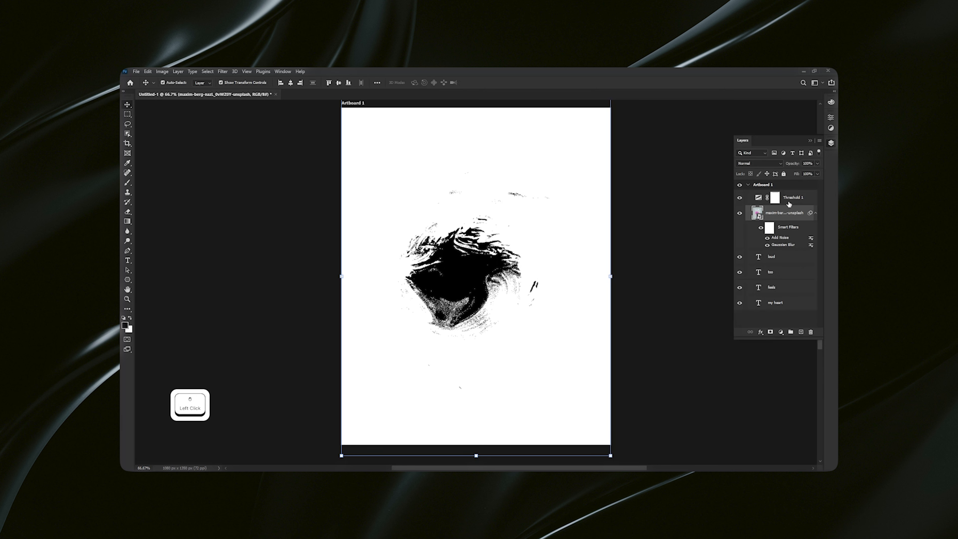
Hide the Gaussian Blur smart filter on the heart image layer
click(740, 198)
click(739, 198)
click(774, 197)
click(767, 243)
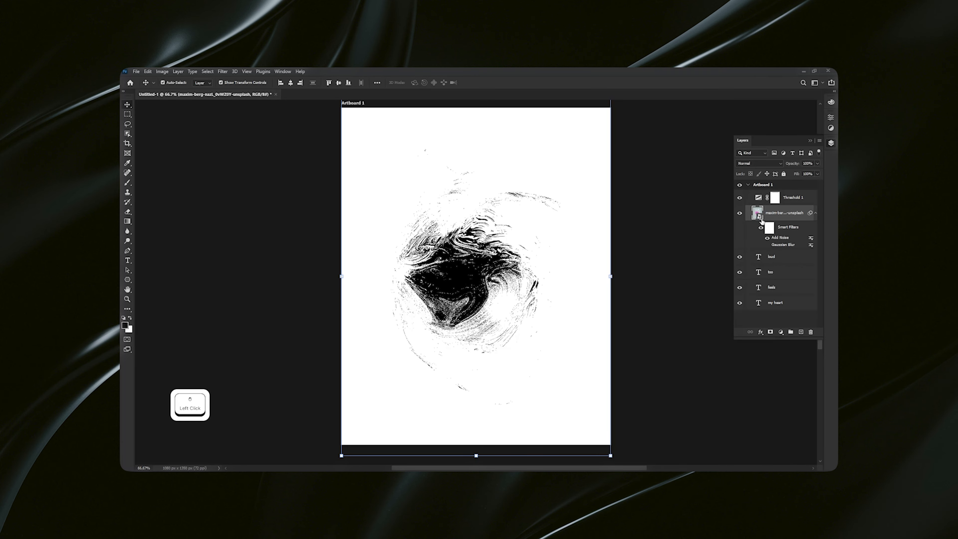
Invert the heart image and lower the Threshold level to 51 for a black engraved look on white
click(757, 198)
drag(769, 182, 760, 181)
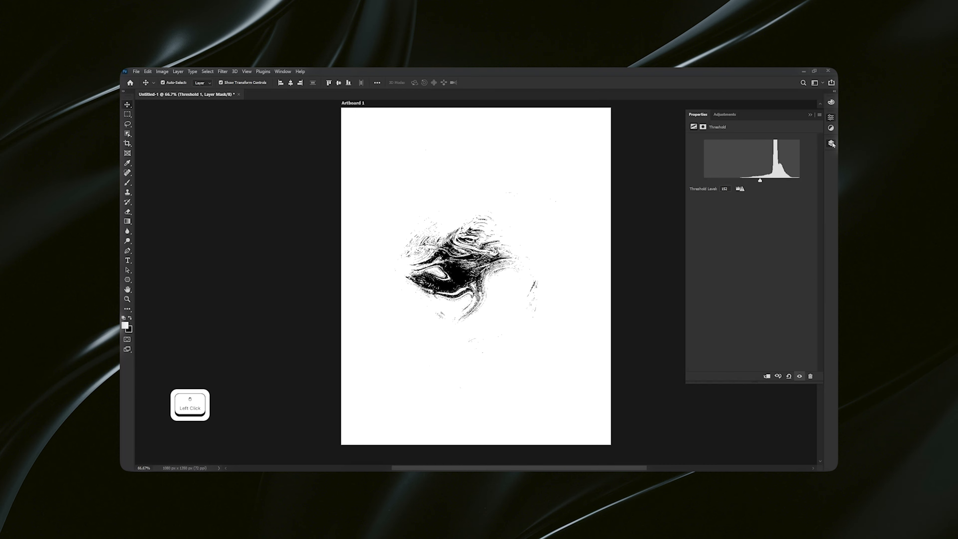
click(831, 143)
click(786, 213)
key(ctrl+i)
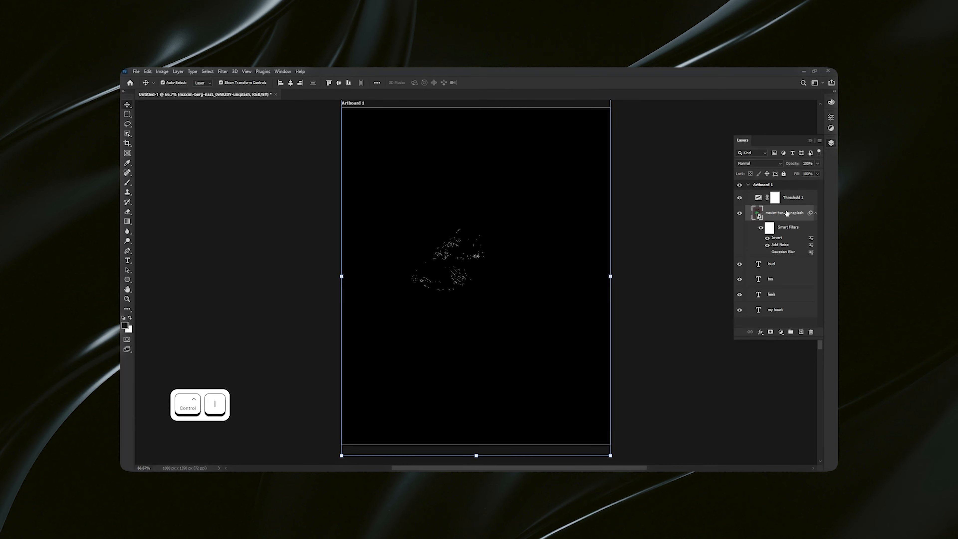
click(768, 200)
drag(759, 182, 723, 186)
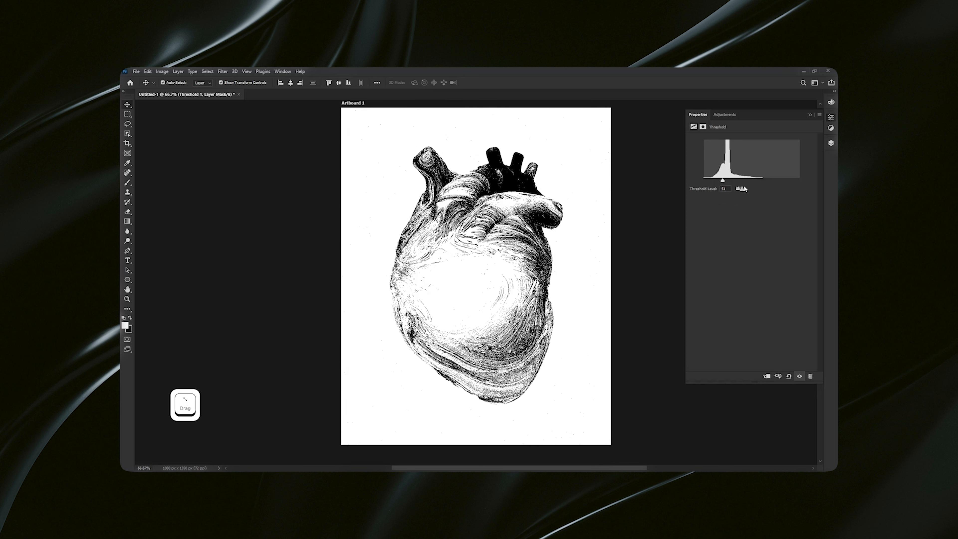
Merge the heart image and its Threshold adjustment into one layer and scale it down at the artboard's centre
click(830, 145)
click(792, 211)
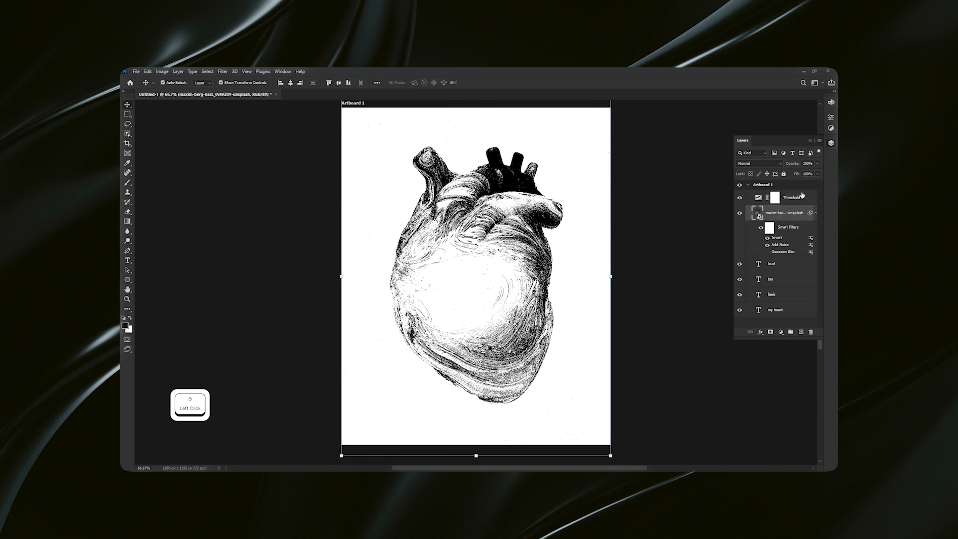
click(815, 165)
mouse_move(816, 172)
mouse_down()
mouse_move(782, 172)
mouse_move(817, 172)
mouse_up()
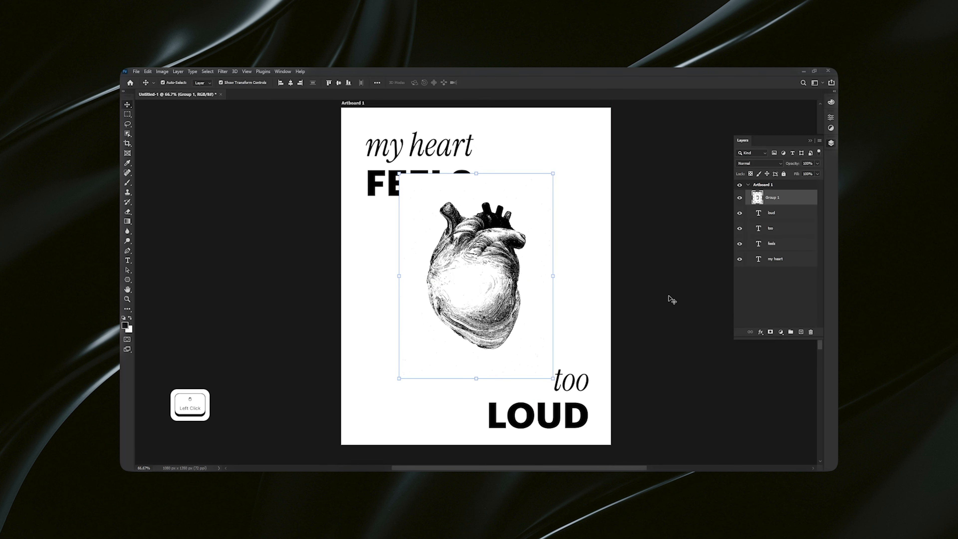
click(671, 299)
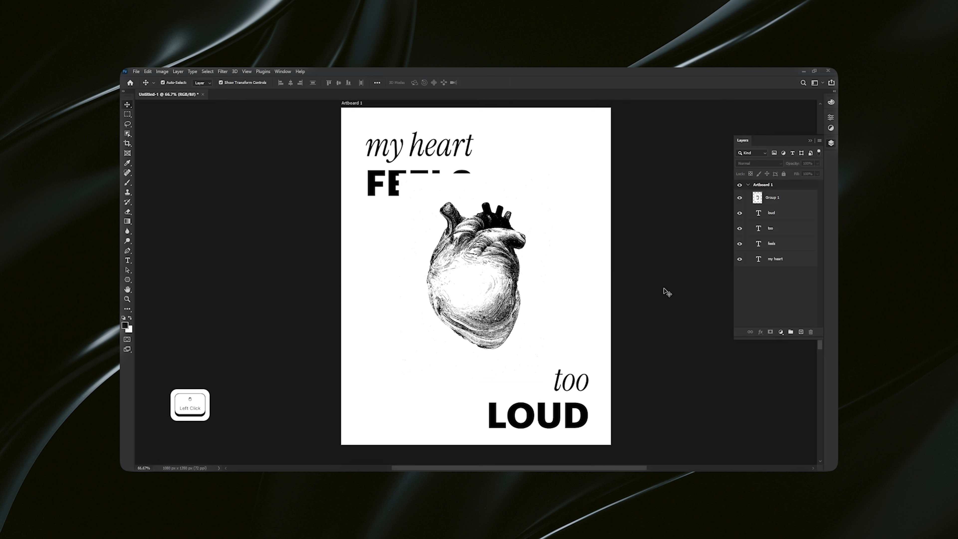
Draw a black pentagon about 436 px wide and 414 px high over the heart with the Polygon tool
click(129, 280)
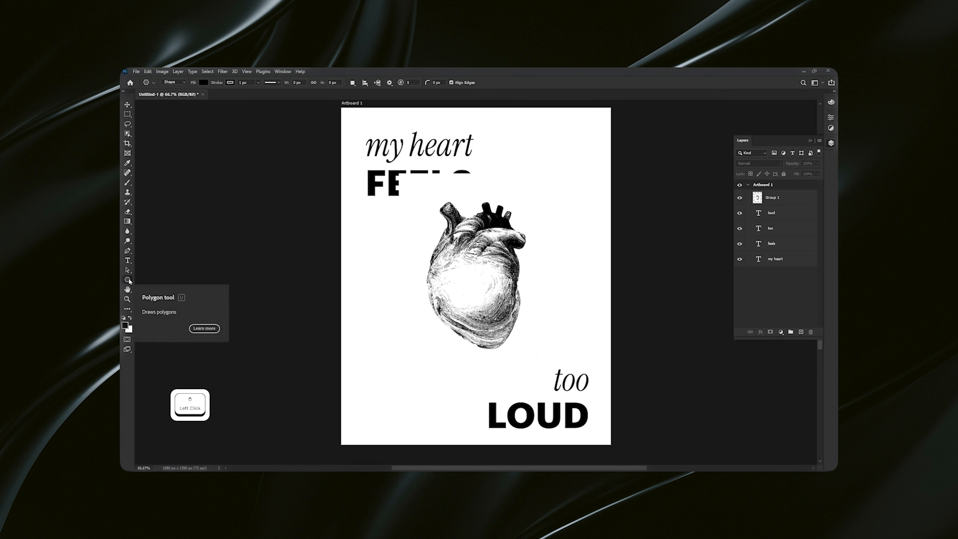
right_click(128, 280)
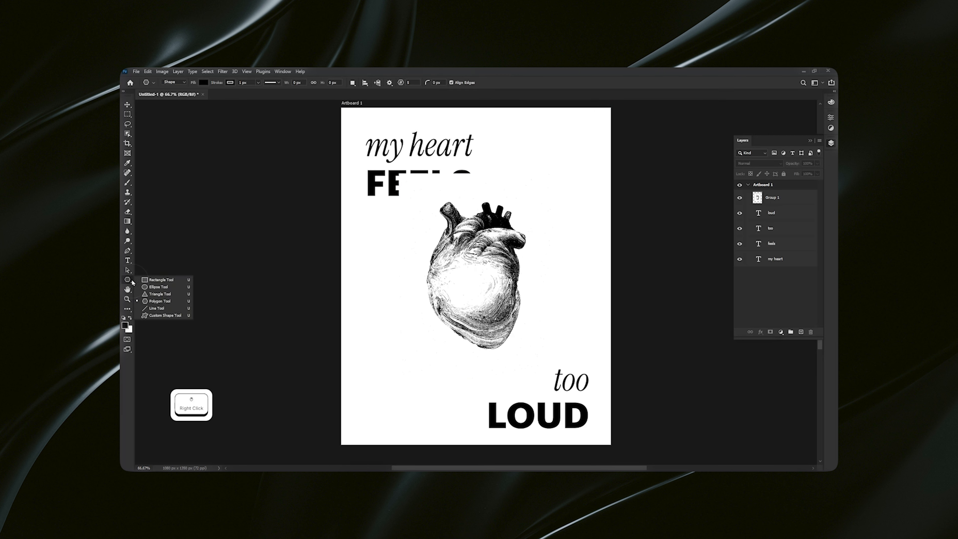
click(173, 300)
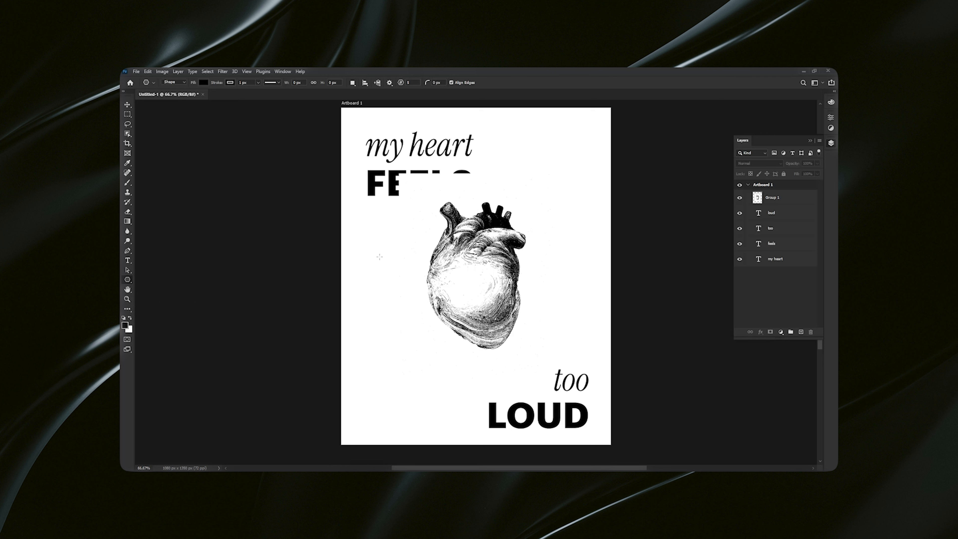
key(shift)
drag(384, 250, 498, 365)
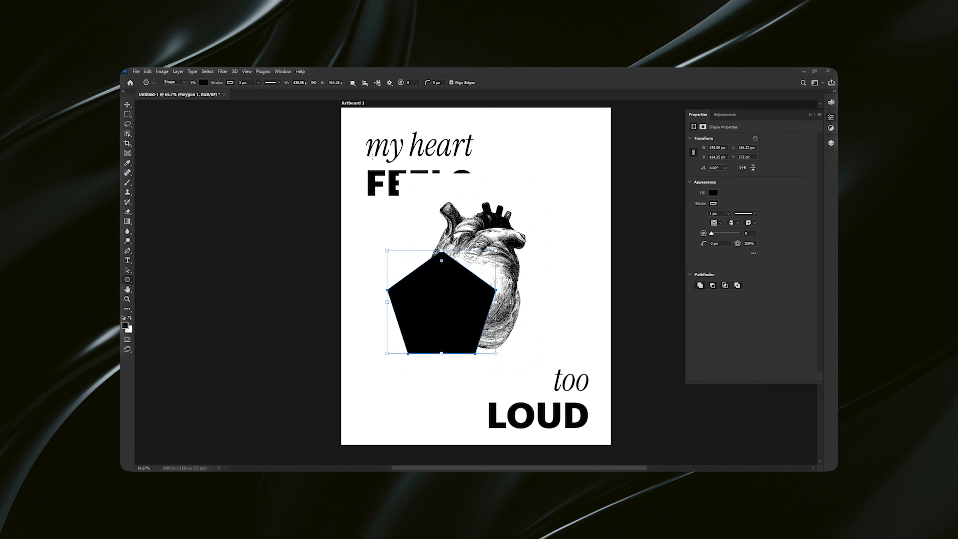
Move the pentagon over the heart to the centre of the artboard
click(126, 104)
drag(433, 315, 467, 289)
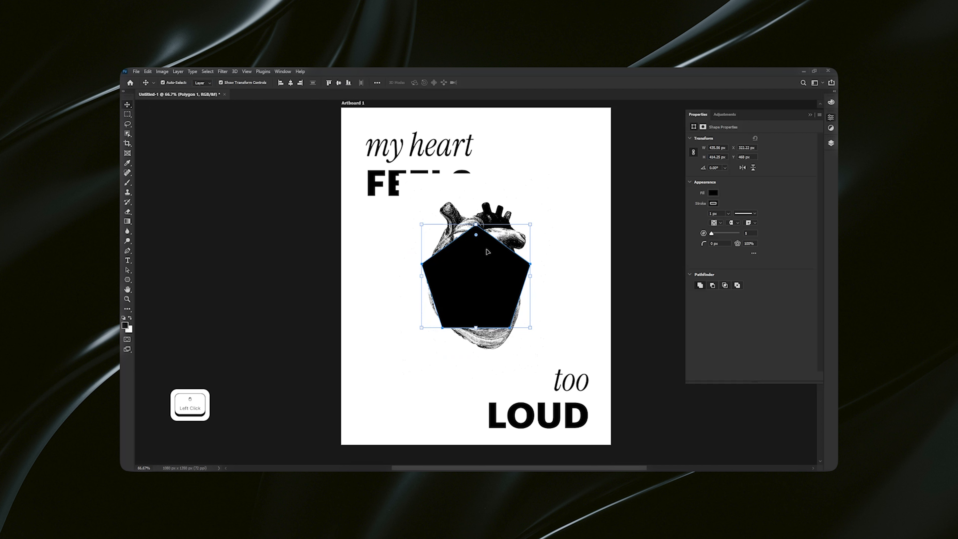
mouse_move(477, 237)
mouse_down()
mouse_move(482, 273)
mouse_move(477, 228)
mouse_up()
click(692, 182)
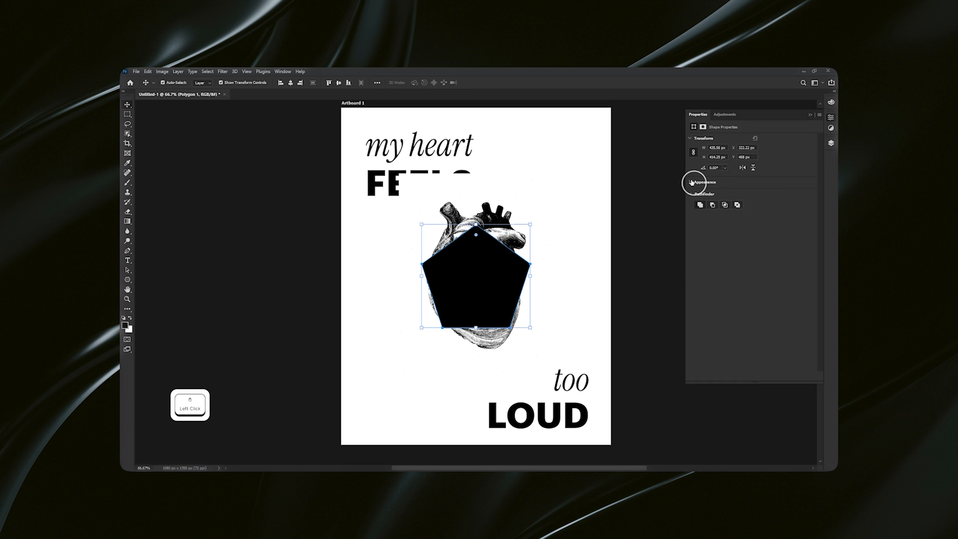